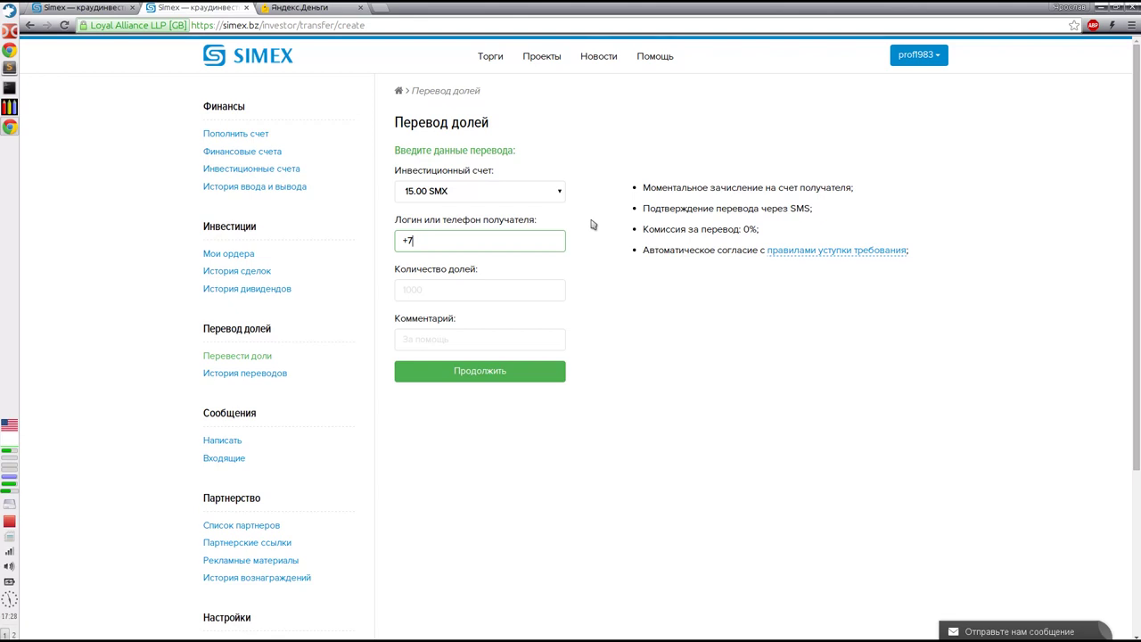
Enter the recipient's phone number, 10 in Количество долей and 'test' in Комментарий
click(450, 288)
text(10)
click(443, 334)
text(test)
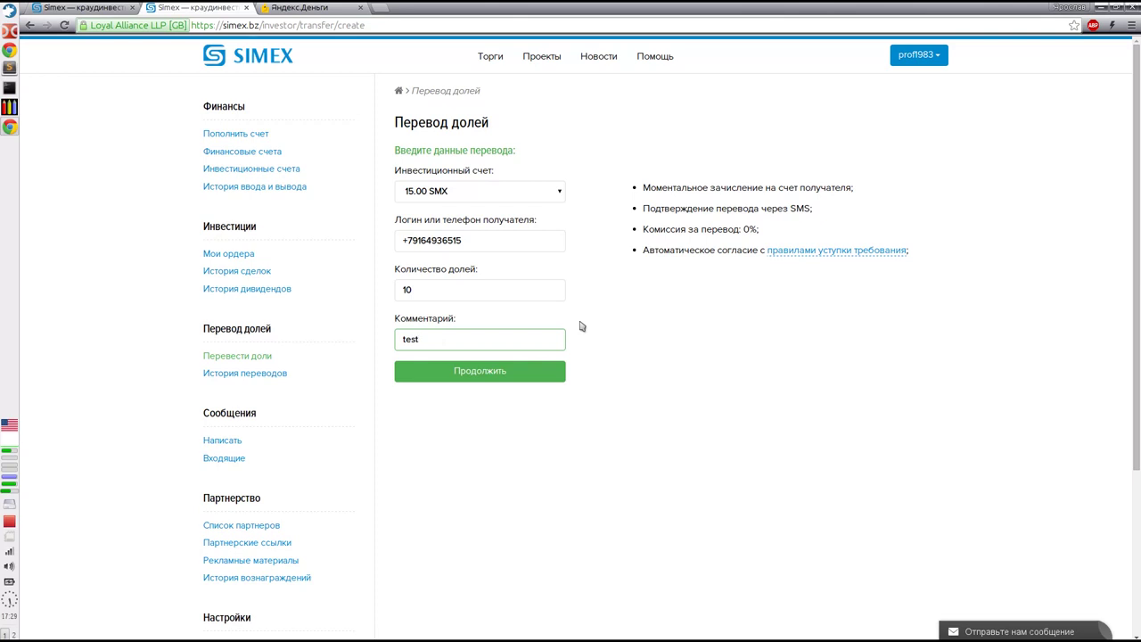
Submit the transfer and review the 10 SMX debit and recipient login on the confirmation page
click(487, 375)
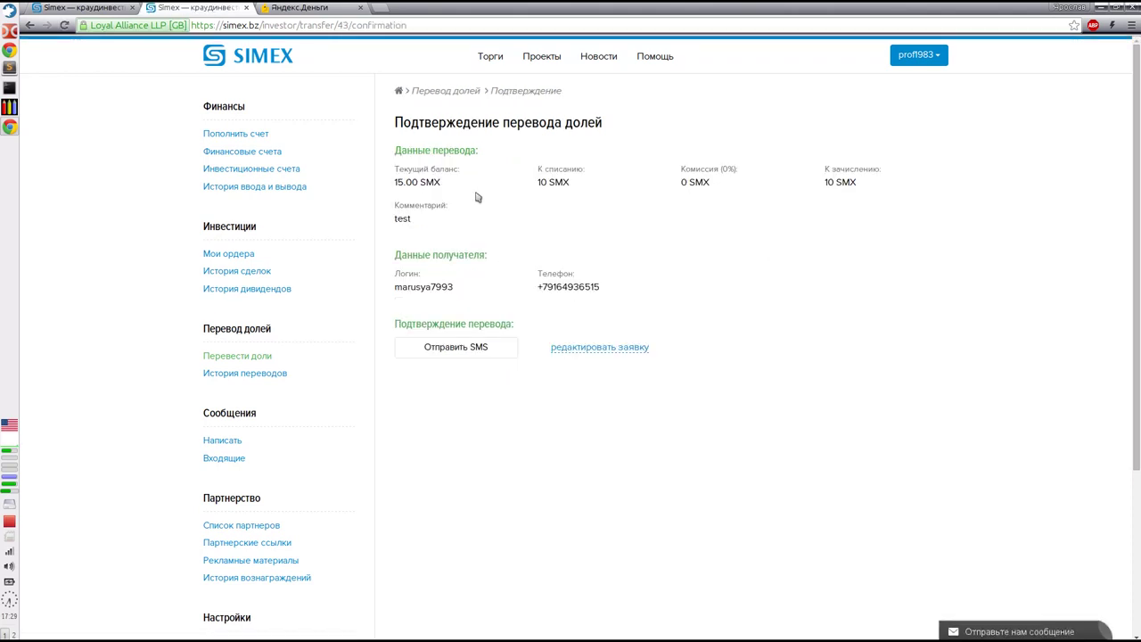
drag(536, 183, 569, 181)
drag(395, 291, 624, 292)
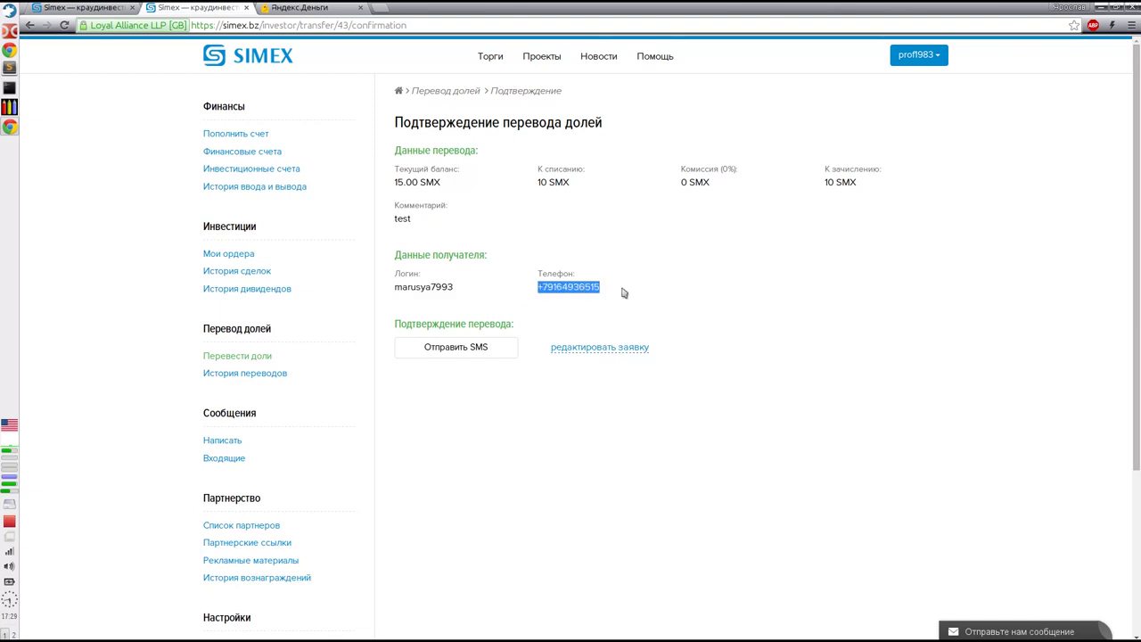
Request the SMS code, enter the received code and finish the transfer
click(486, 356)
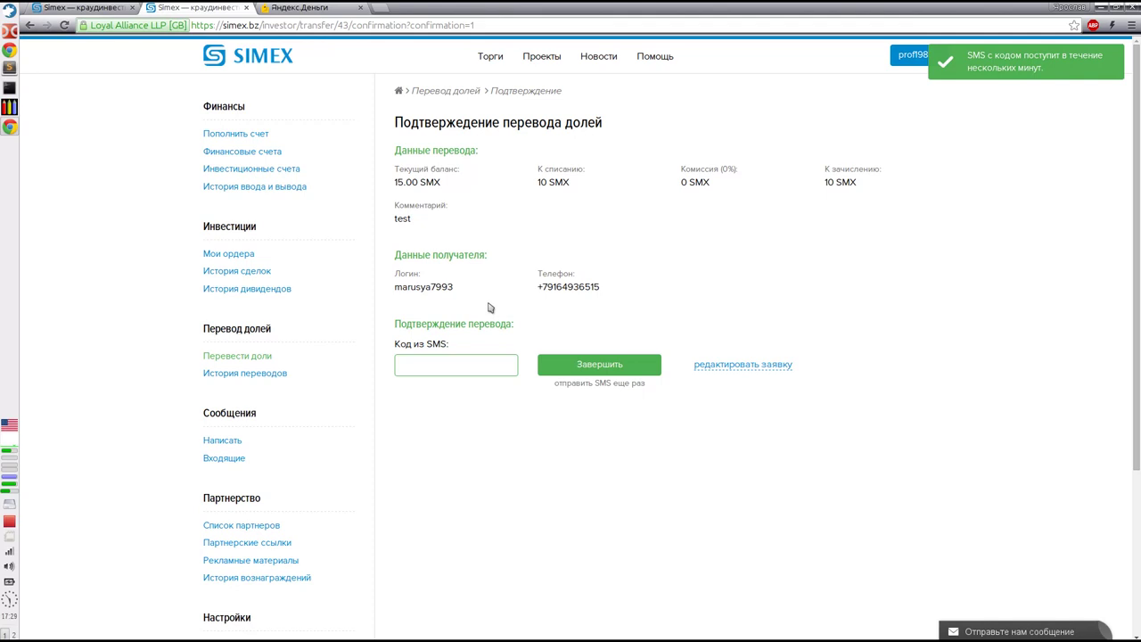
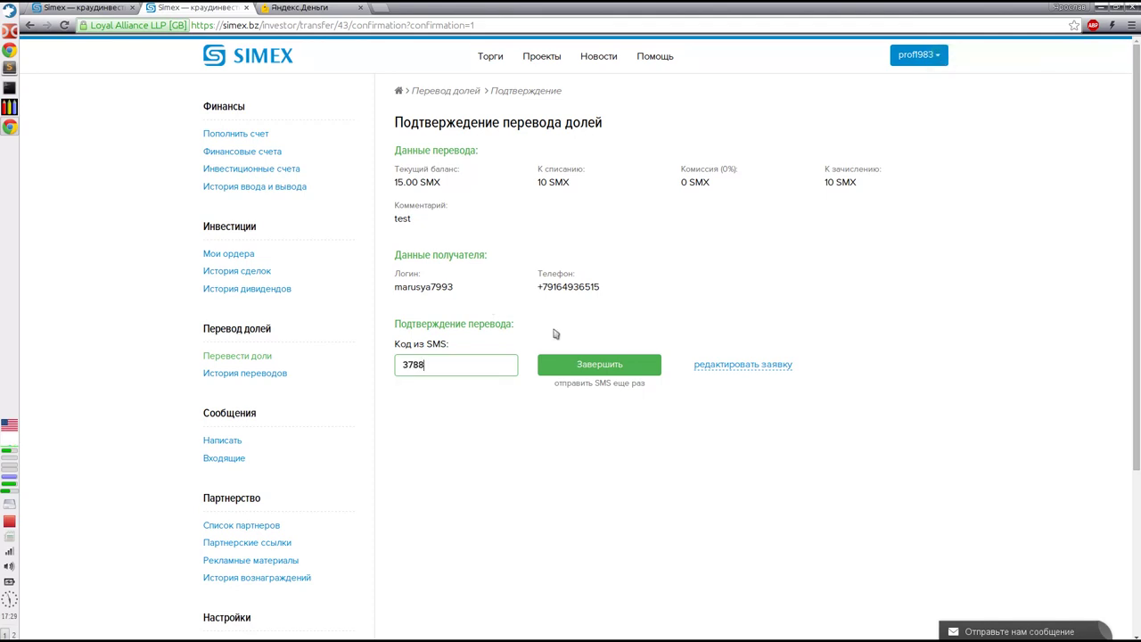
click(571, 355)
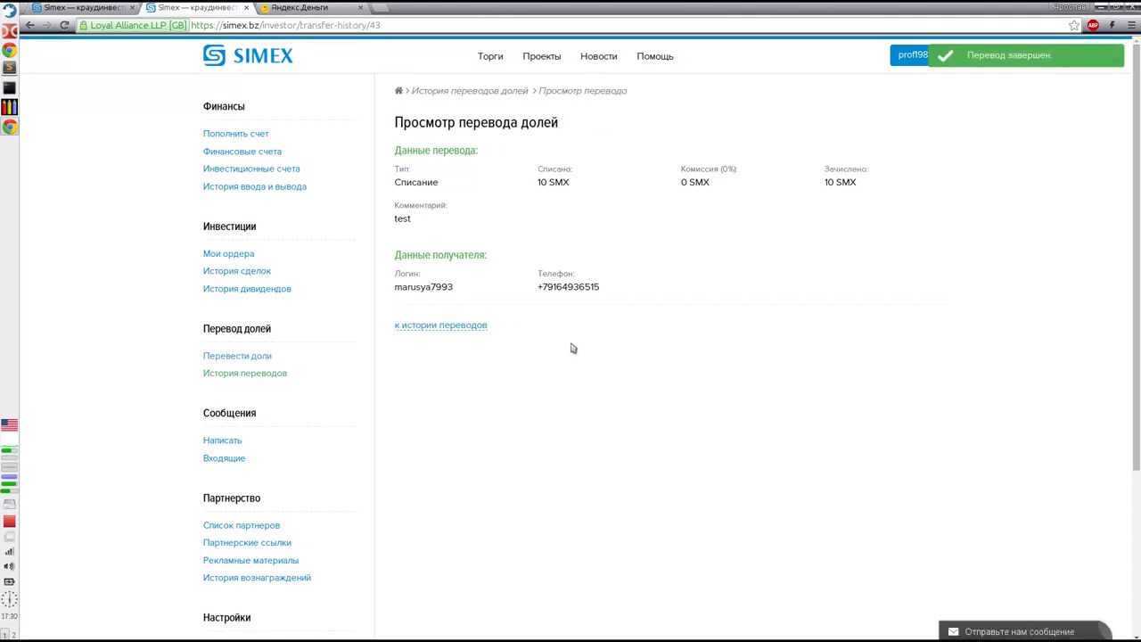
Go to the transfer history, then open Перевести доли on the recipient's account
click(457, 326)
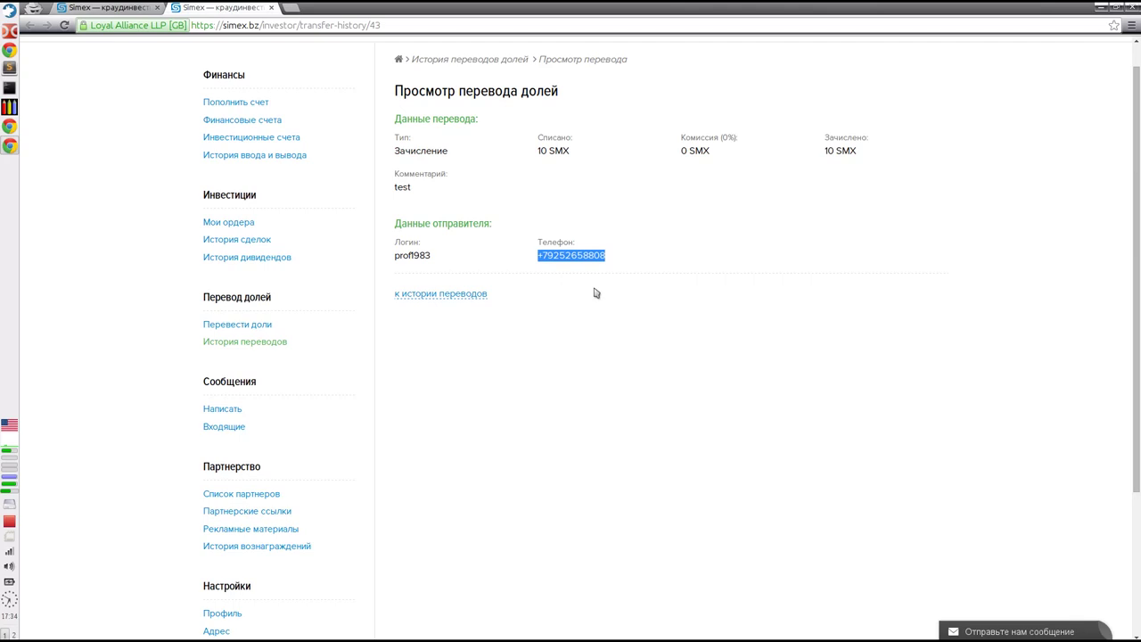
scroll(595, 294, down, 1)
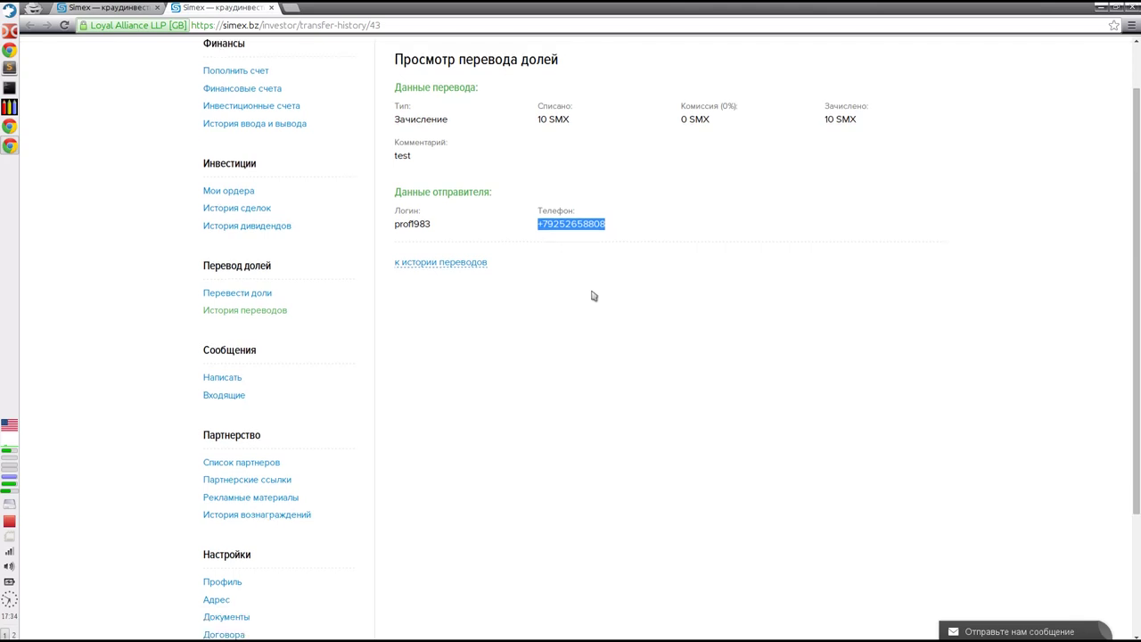
click(251, 297)
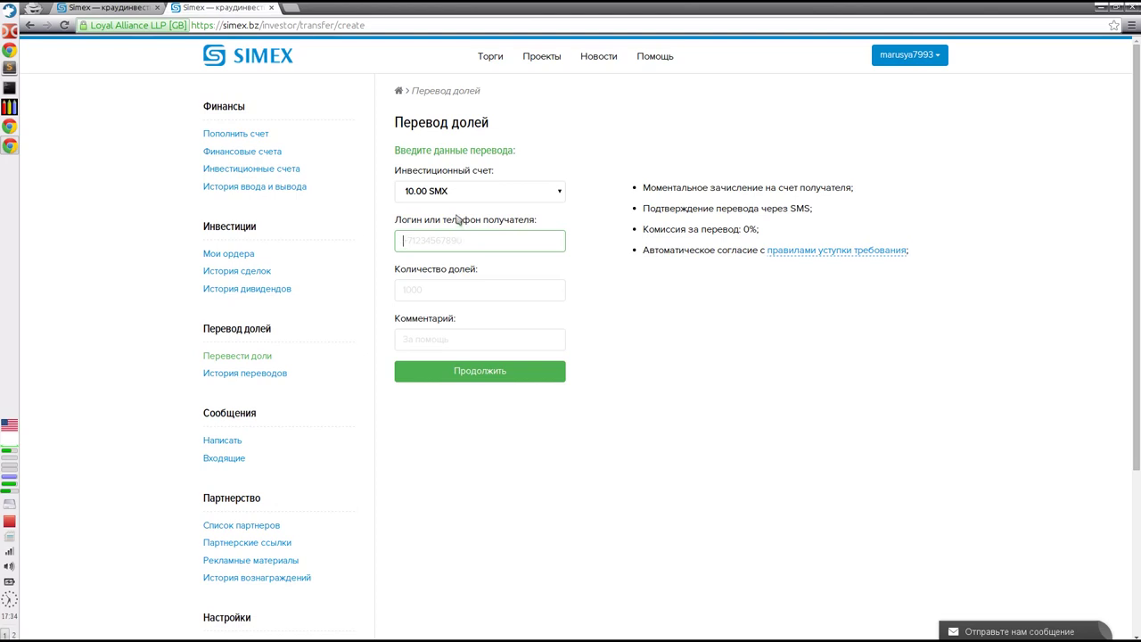
Enter the original sender's phone number, 10 shares and the comment 'ok'
text(10)
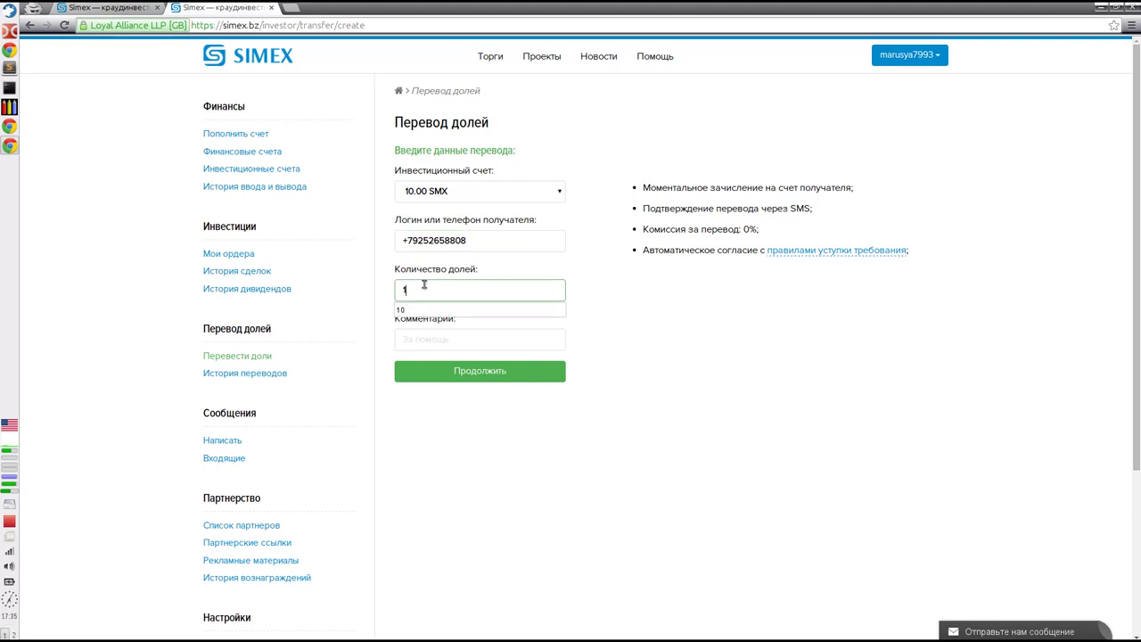
click(435, 334)
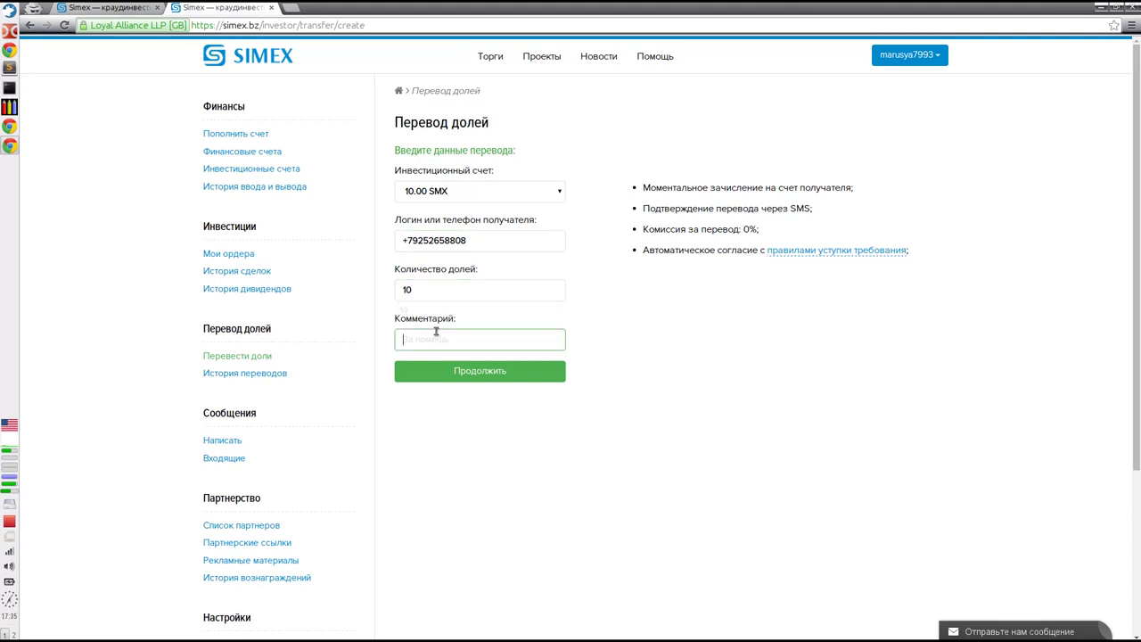
text(ok)
Continue to confirmation, send the SMS and finish the return transfer with the received code
click(464, 382)
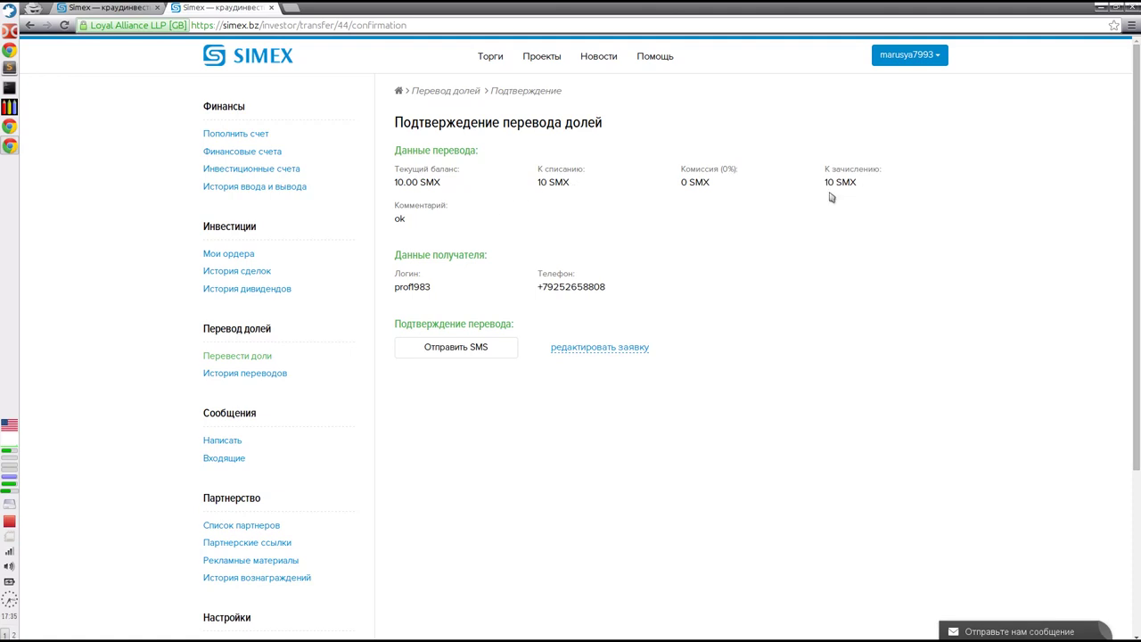
click(449, 348)
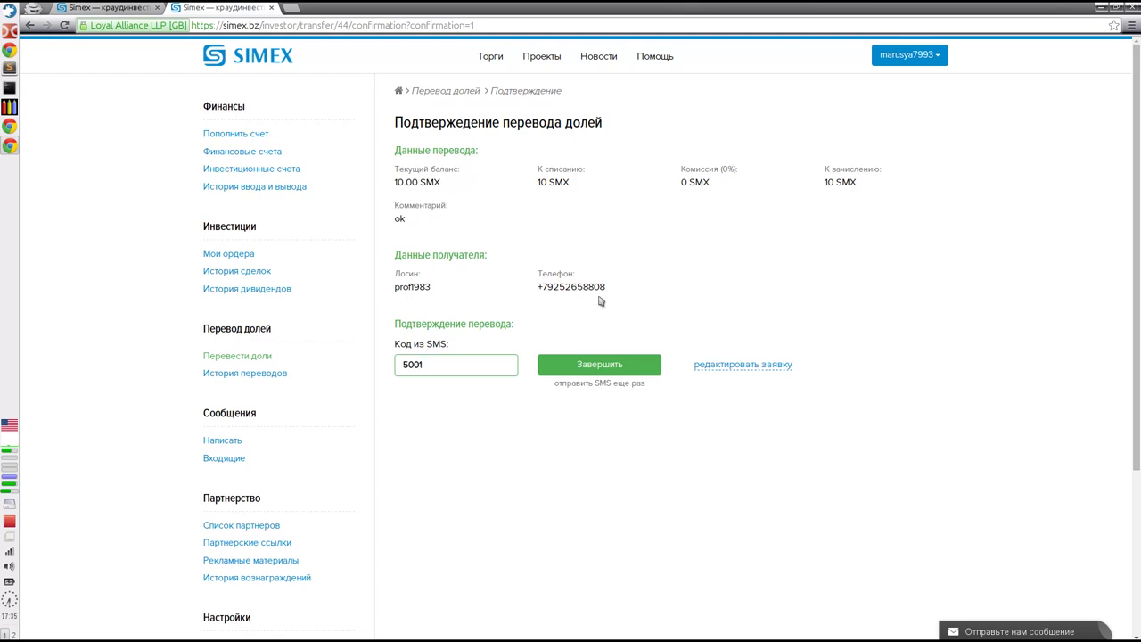
click(606, 364)
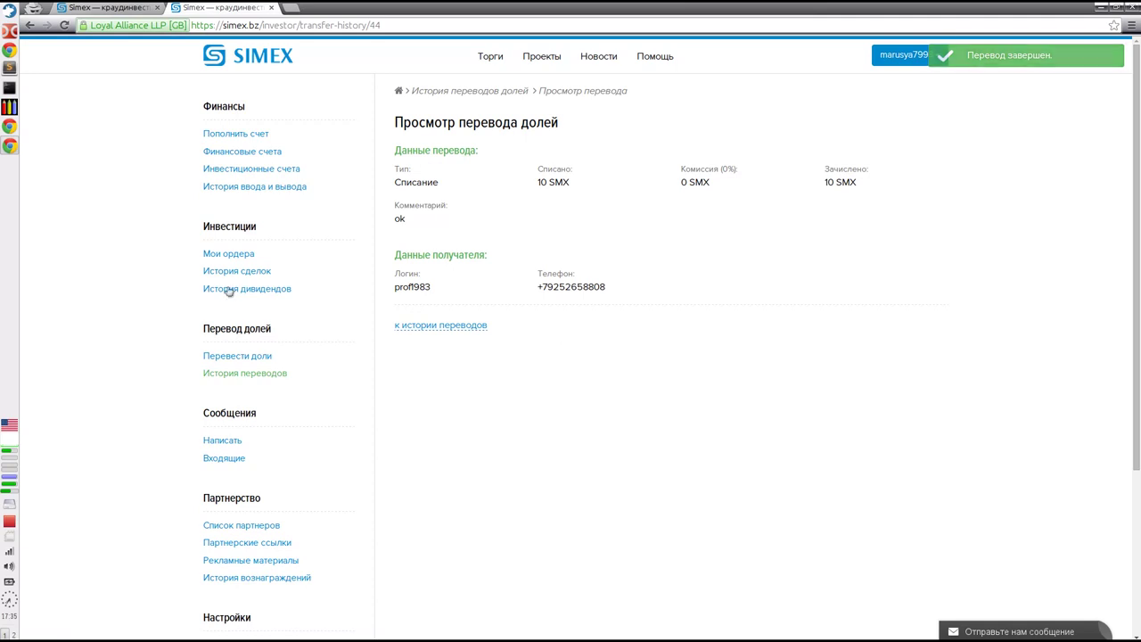
Return to the first account's window and reload the История переводов page
click(8, 129)
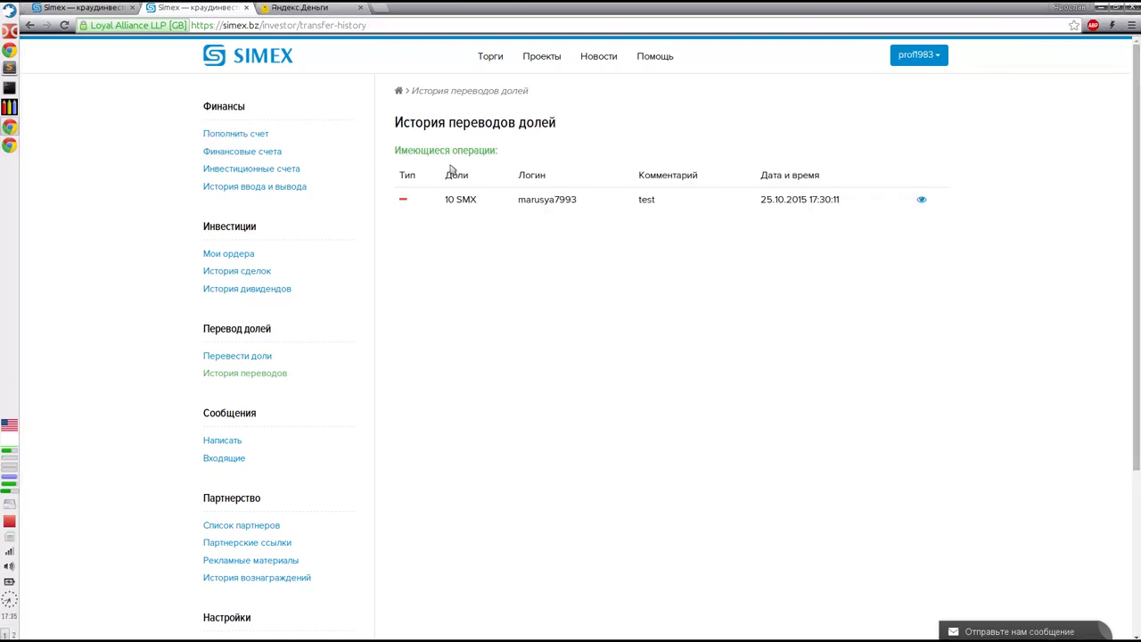
click(377, 25)
click(385, 25)
key(Return)
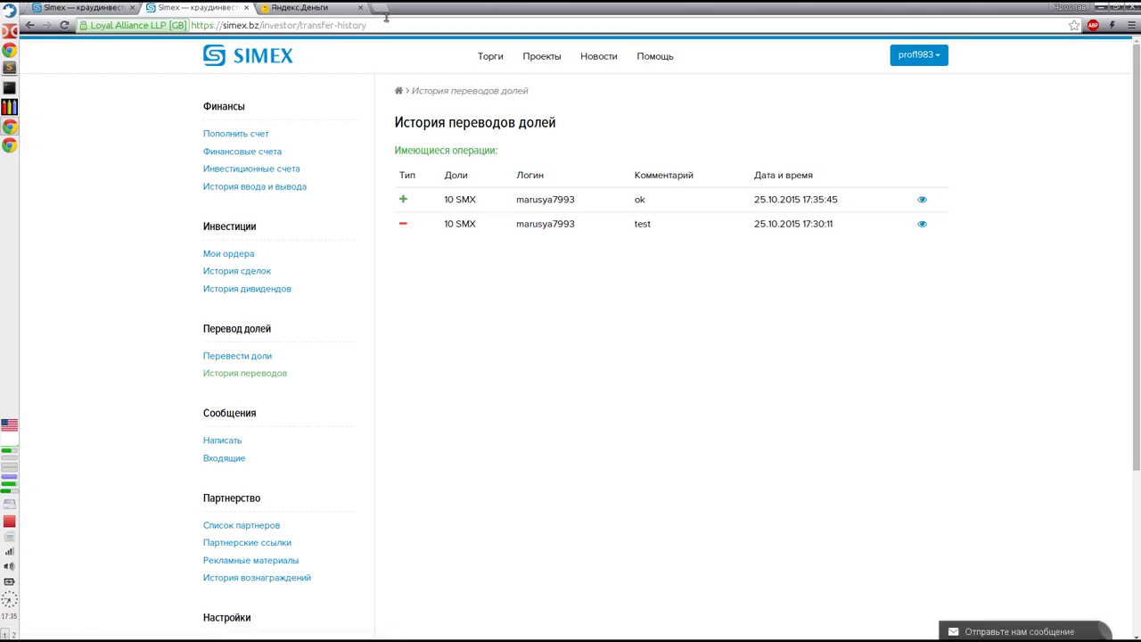
Open the incoming 10 SMX transfer's details and check amounts, commission and sender
drag(444, 199, 849, 196)
click(921, 200)
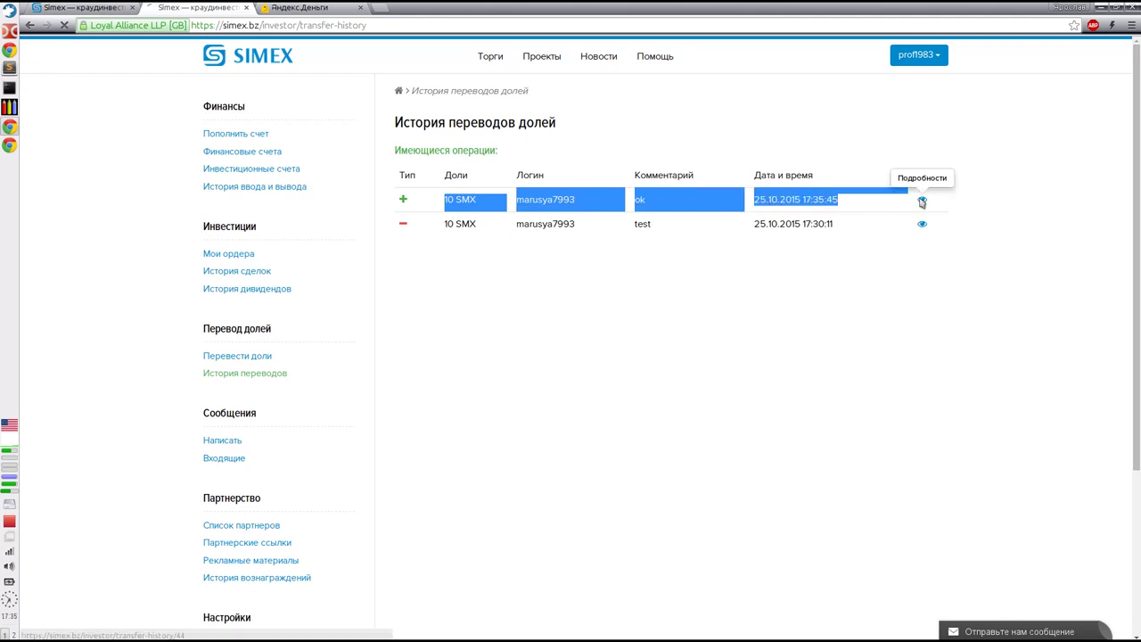
drag(546, 183, 830, 187)
drag(415, 286, 645, 285)
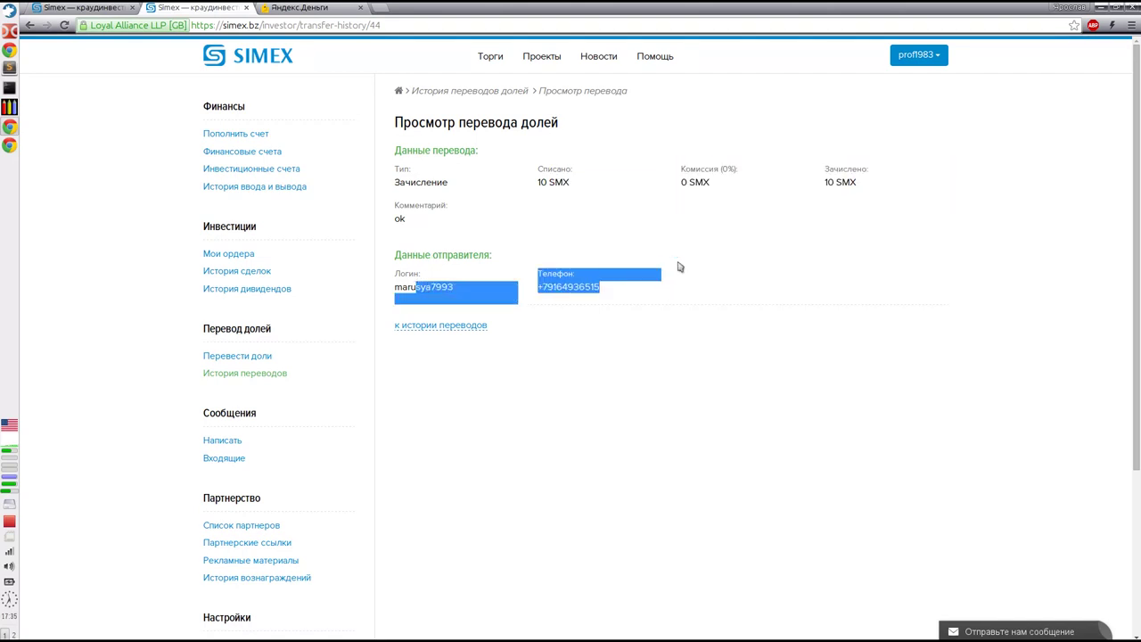